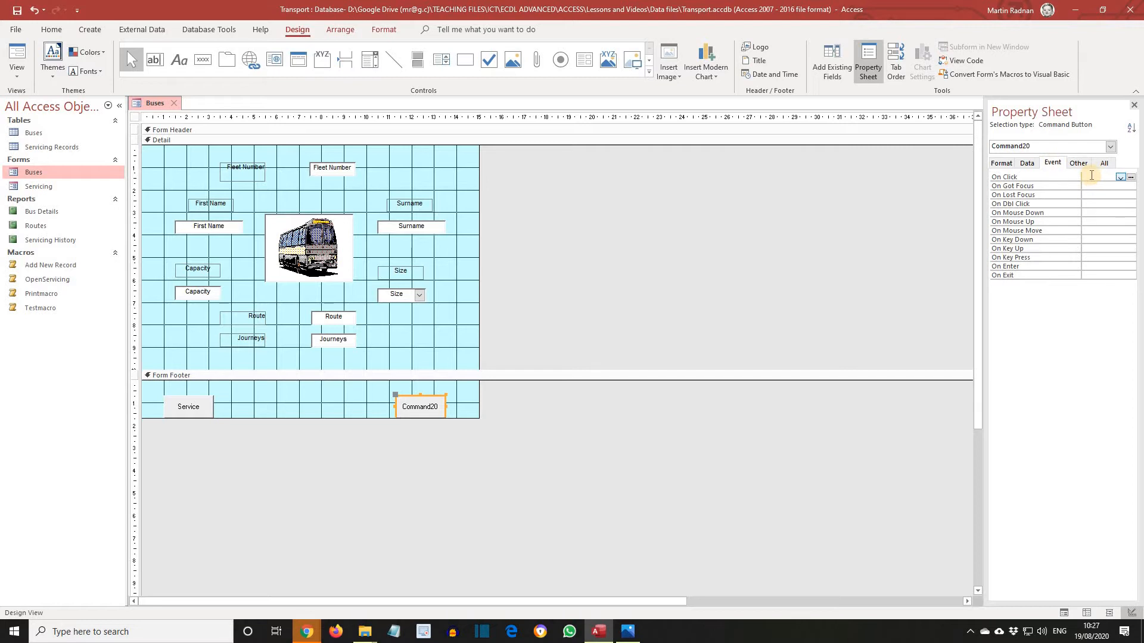
- Open the Macro Builder for the On Click event of the Command20 button in the form footer
{"action": "left_click", "coordinate": [1091, 175]}
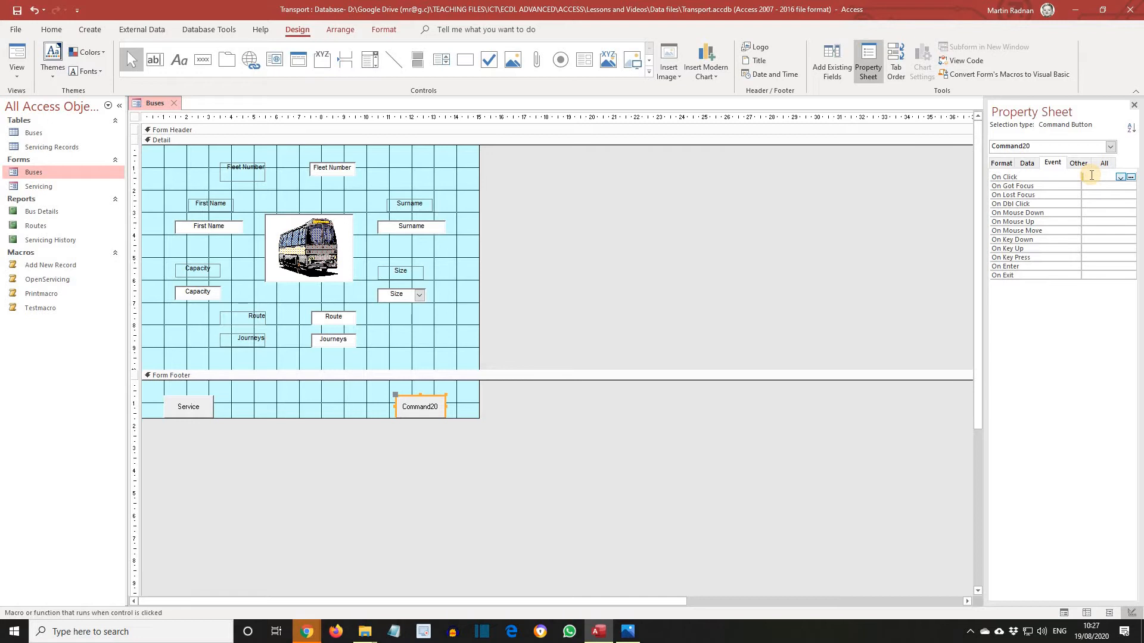
{"action": "left_click", "coordinate": [1130, 182]}
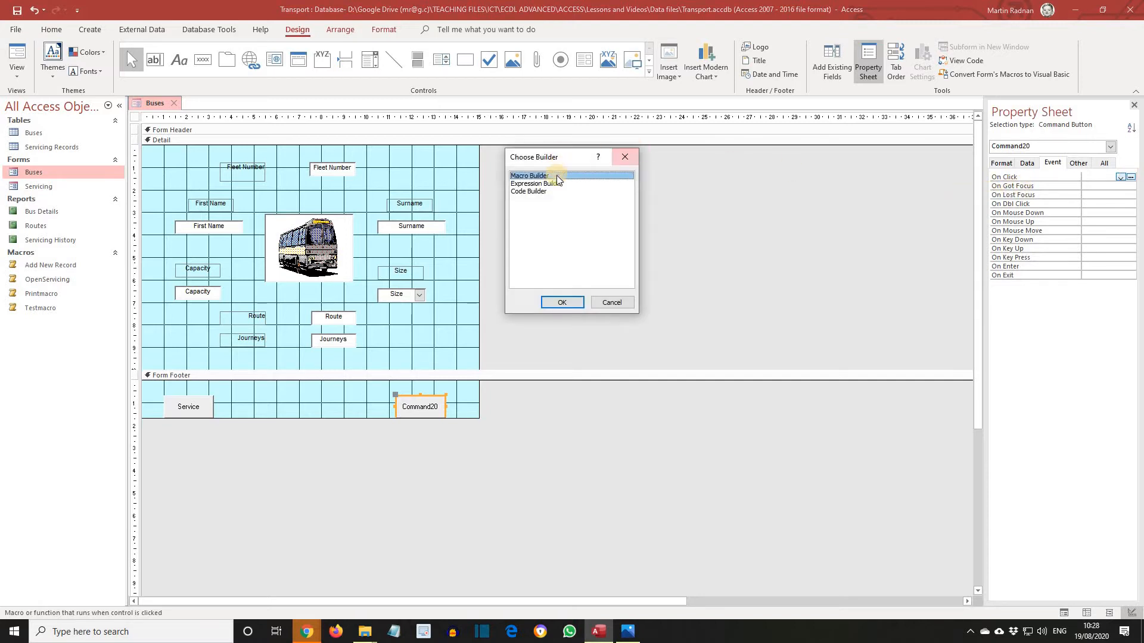
{"action": "left_click", "coordinate": [560, 303]}
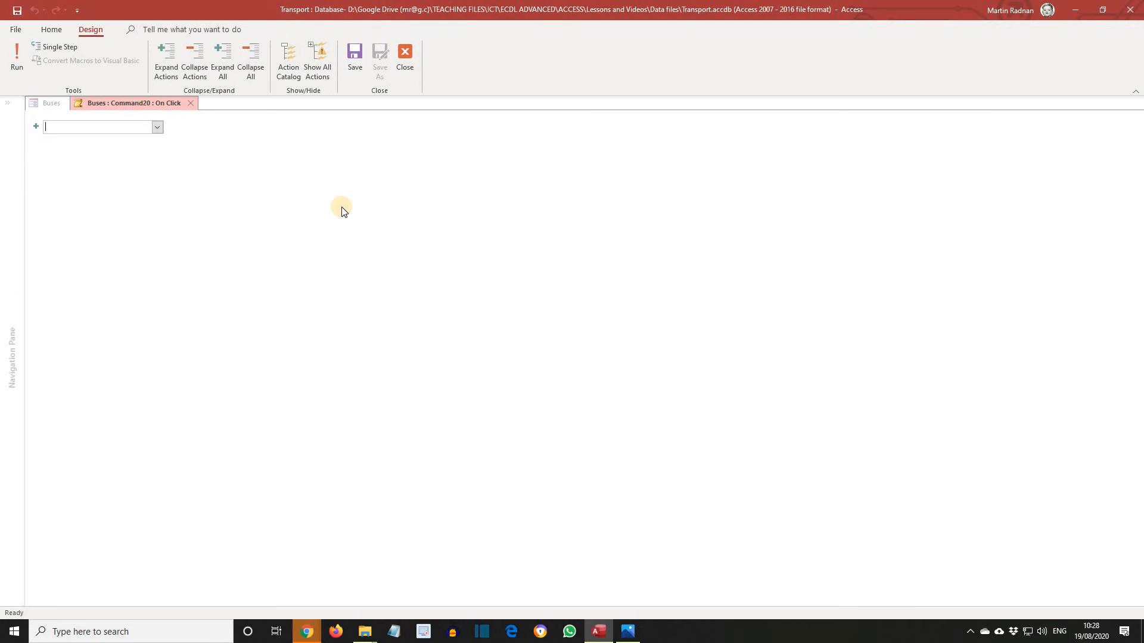
- Add a GoToControl action to the macro with Fleet Number as its control name
{"action": "left_click", "coordinate": [157, 129]}
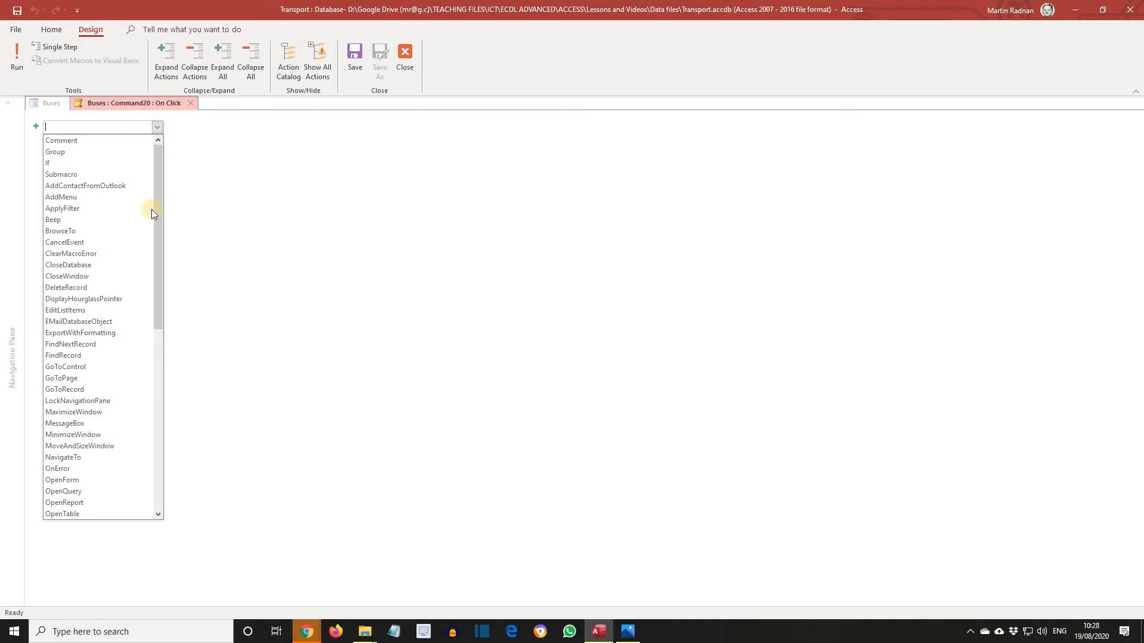
{"action": "left_click", "coordinate": [97, 366]}
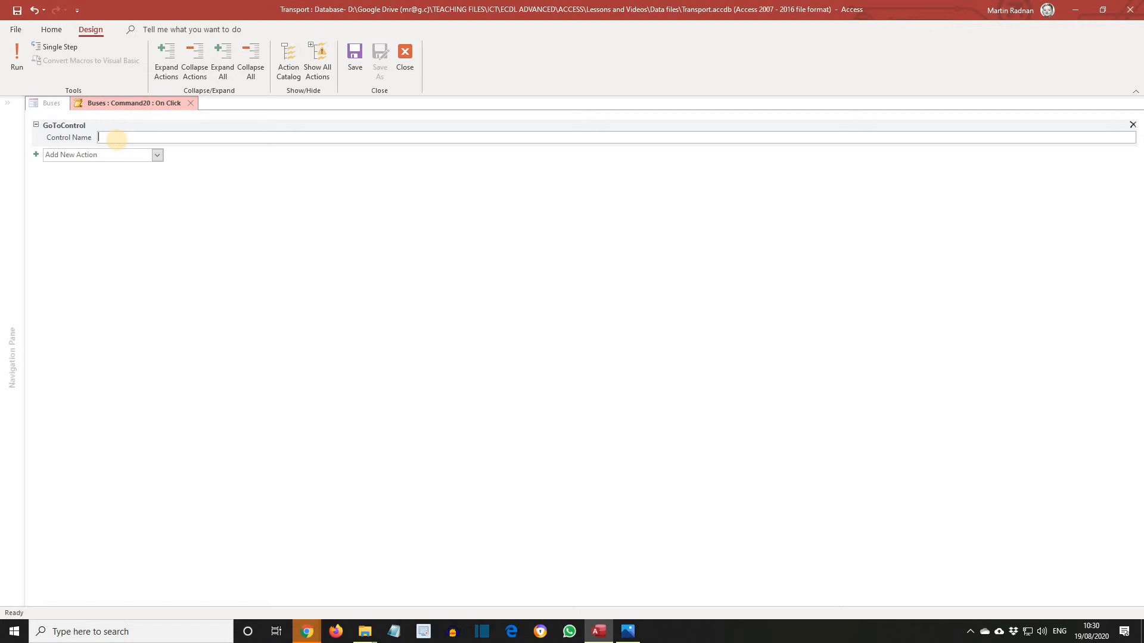
{"action": "type", "text": "Fleet"}
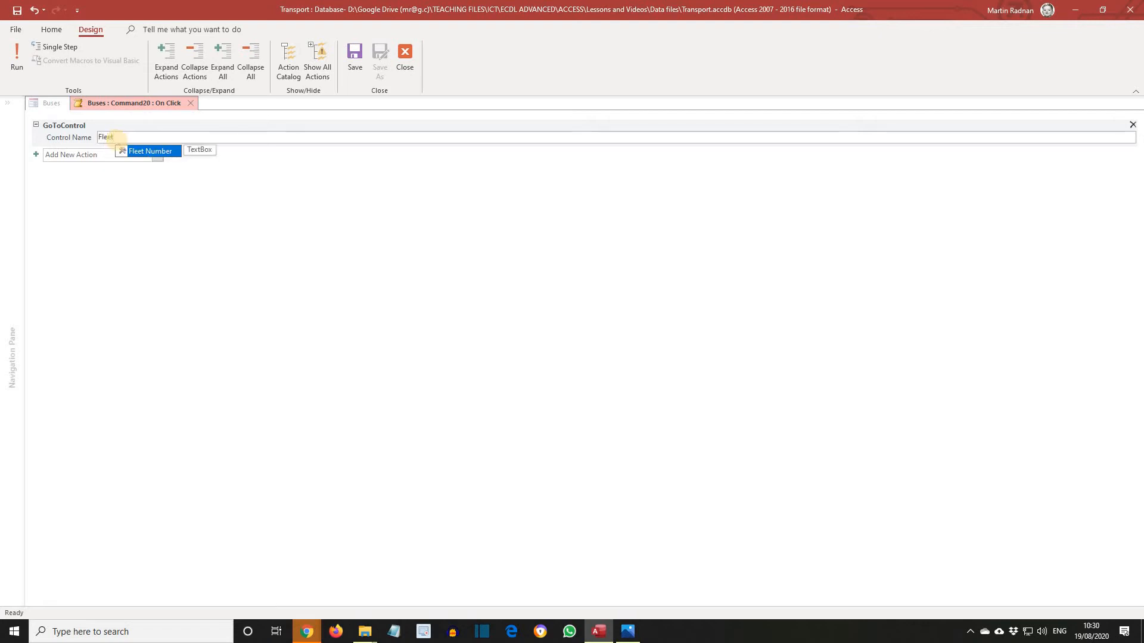
{"action": "type", "text": " Number"}
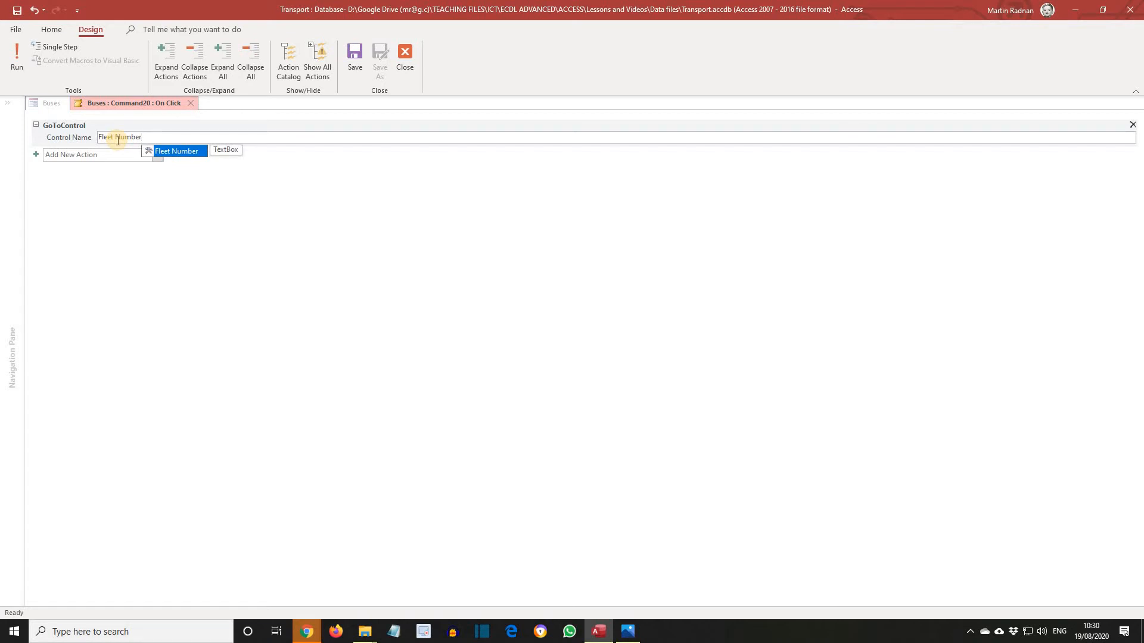
{"action": "left_click", "coordinate": [142, 193]}
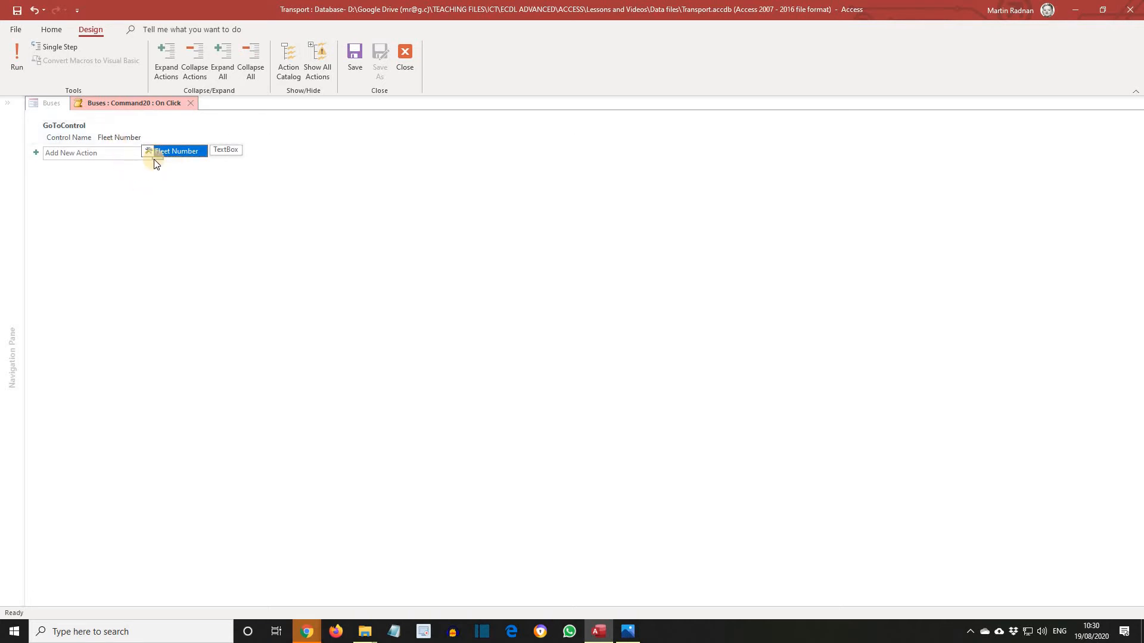
- Add a RunMenuCommand action with the Find command, and close the macro, saving it to the button's On Click property
{"action": "left_click", "coordinate": [156, 157]}
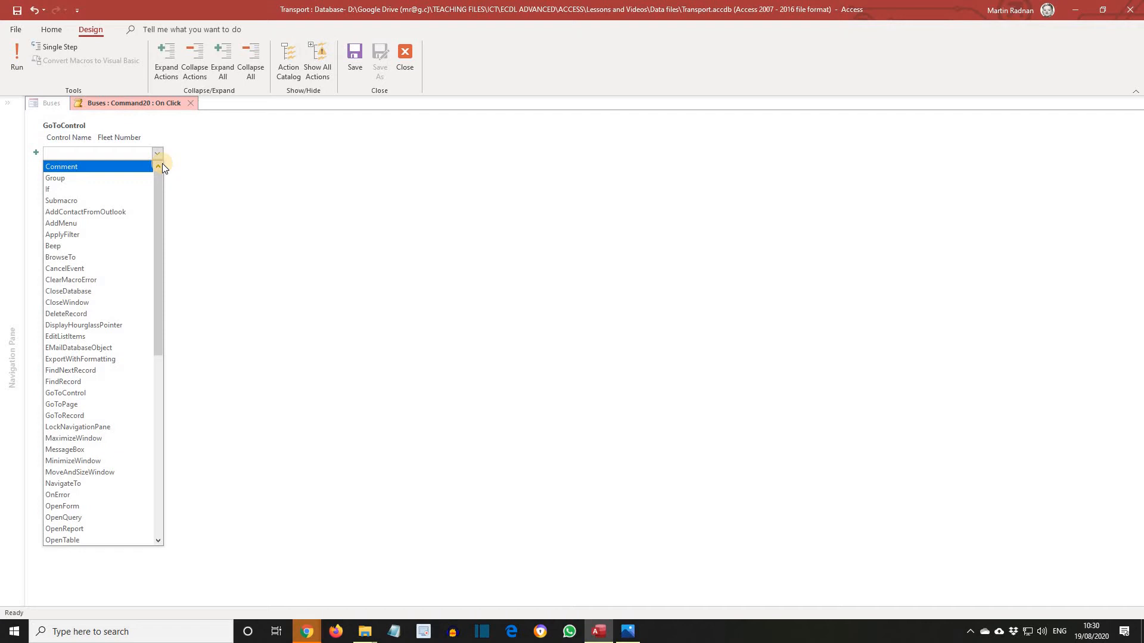
{"action": "left_click_drag", "start_coordinate": [158, 179], "coordinate": [173, 338]}
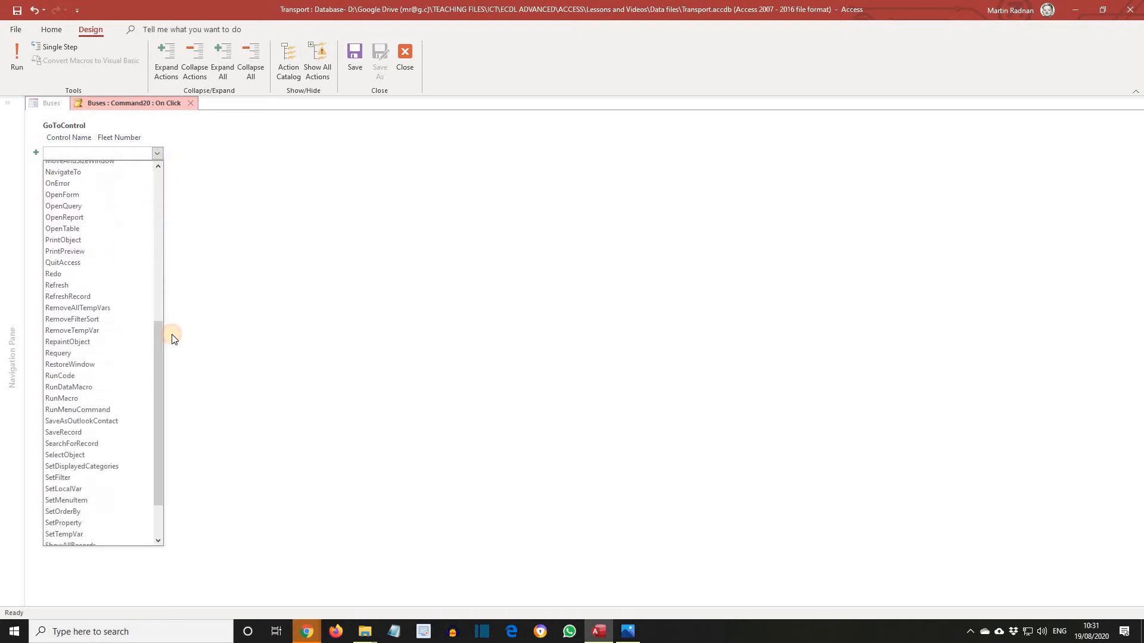
{"action": "left_click", "coordinate": [113, 410]}
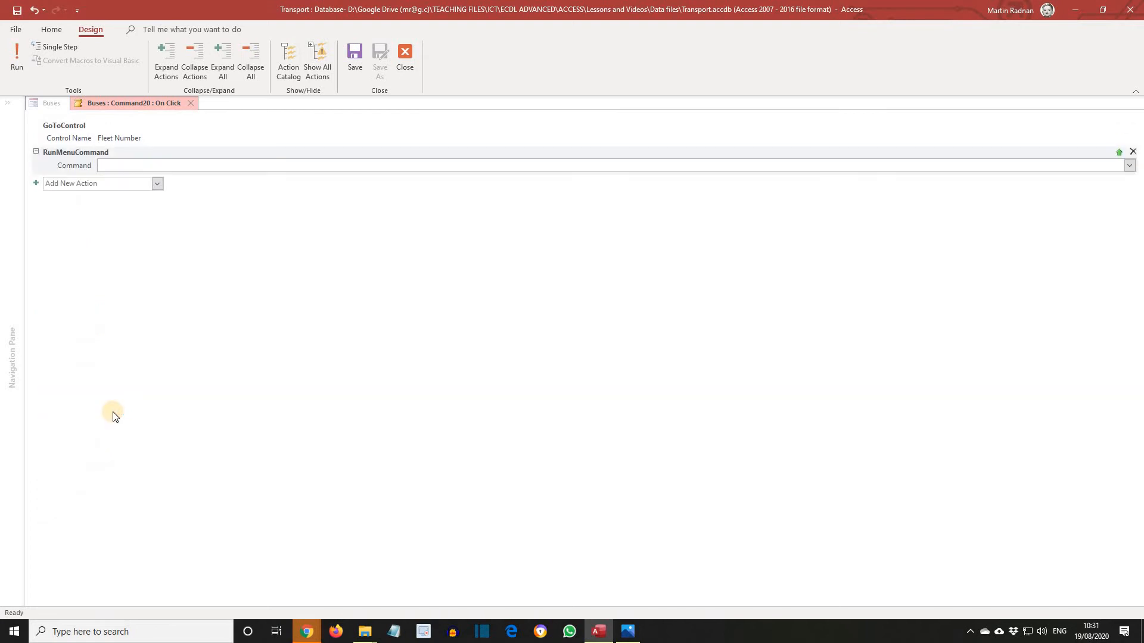
{"action": "left_click", "coordinate": [122, 165]}
{"action": "left_click", "coordinate": [1129, 166]}
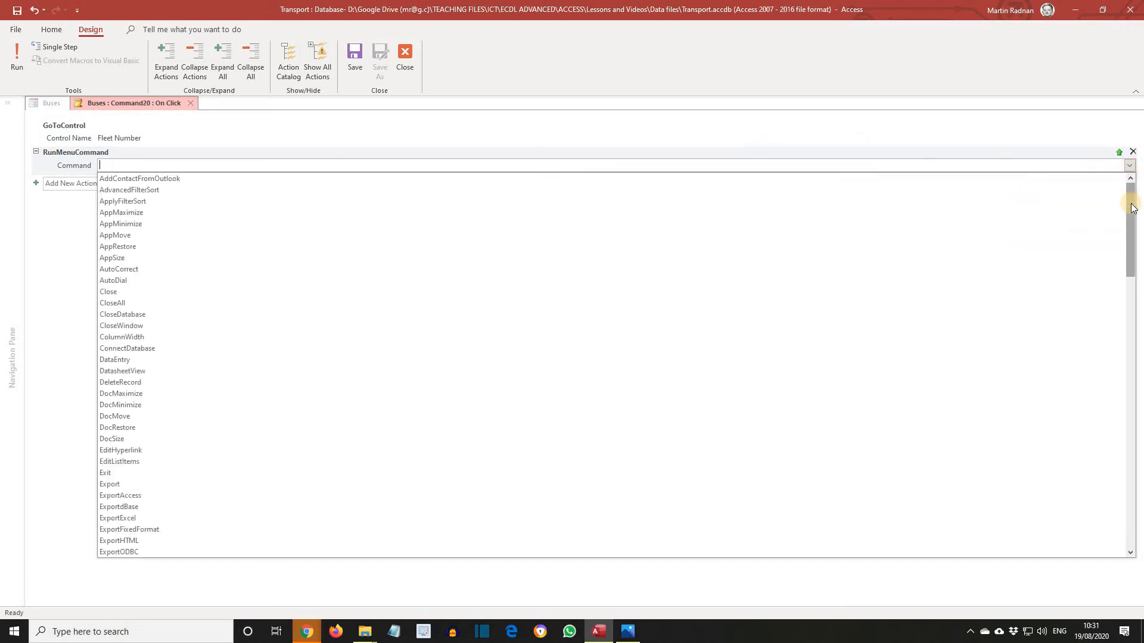
{"action": "left_click_drag", "start_coordinate": [1131, 198], "coordinate": [1135, 295]}
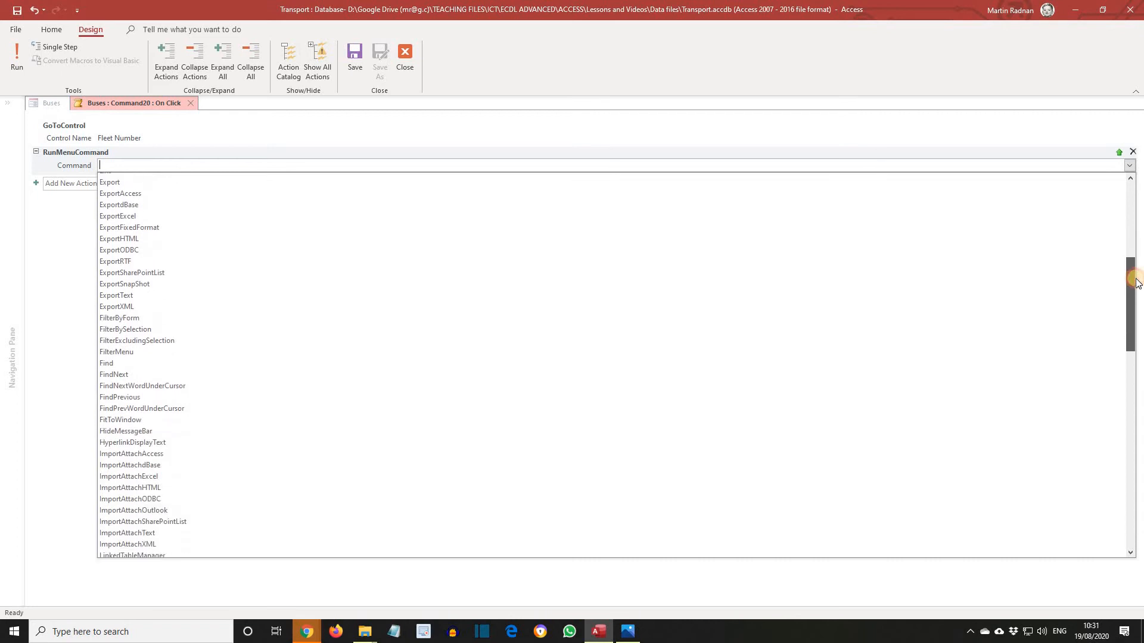
{"action": "left_click", "coordinate": [484, 360]}
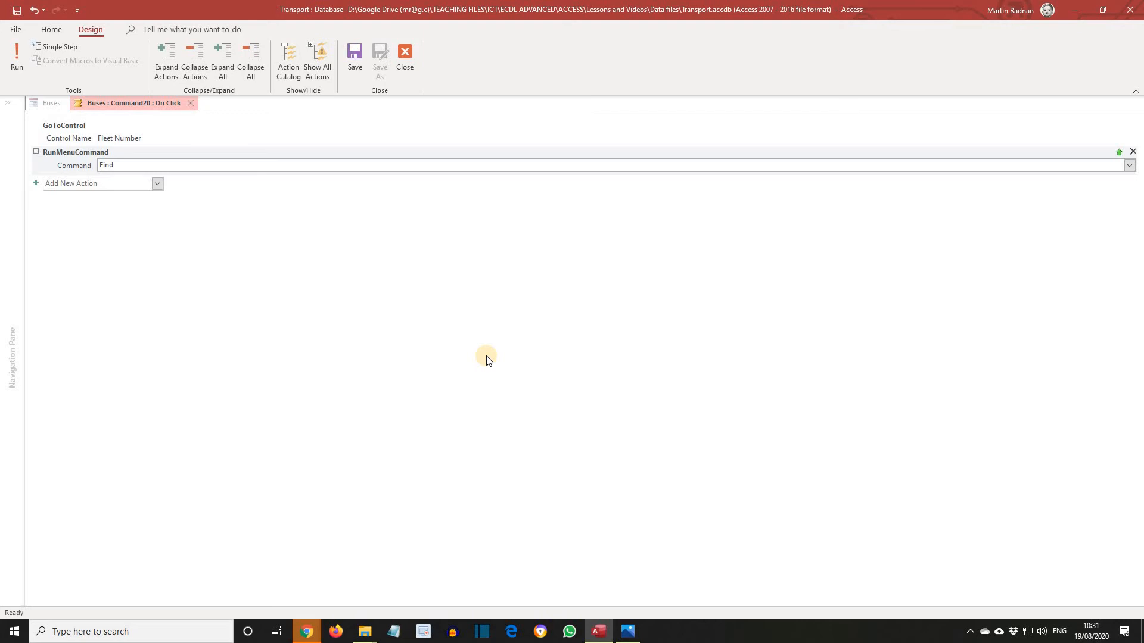
{"action": "left_click", "coordinate": [192, 103]}
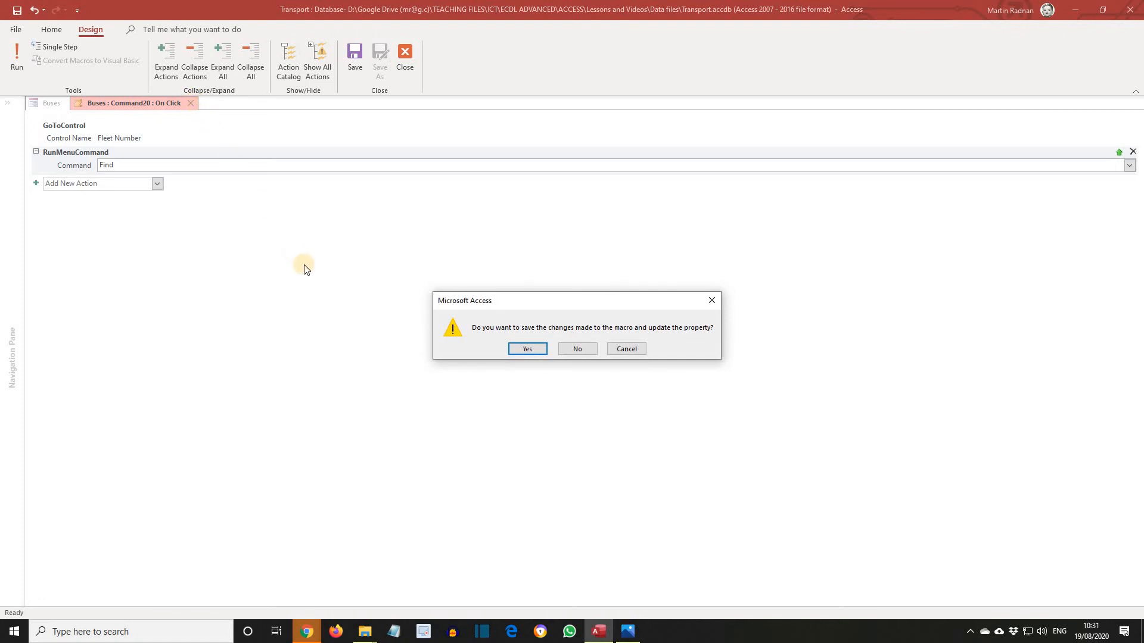
{"action": "left_click", "coordinate": [524, 351]}
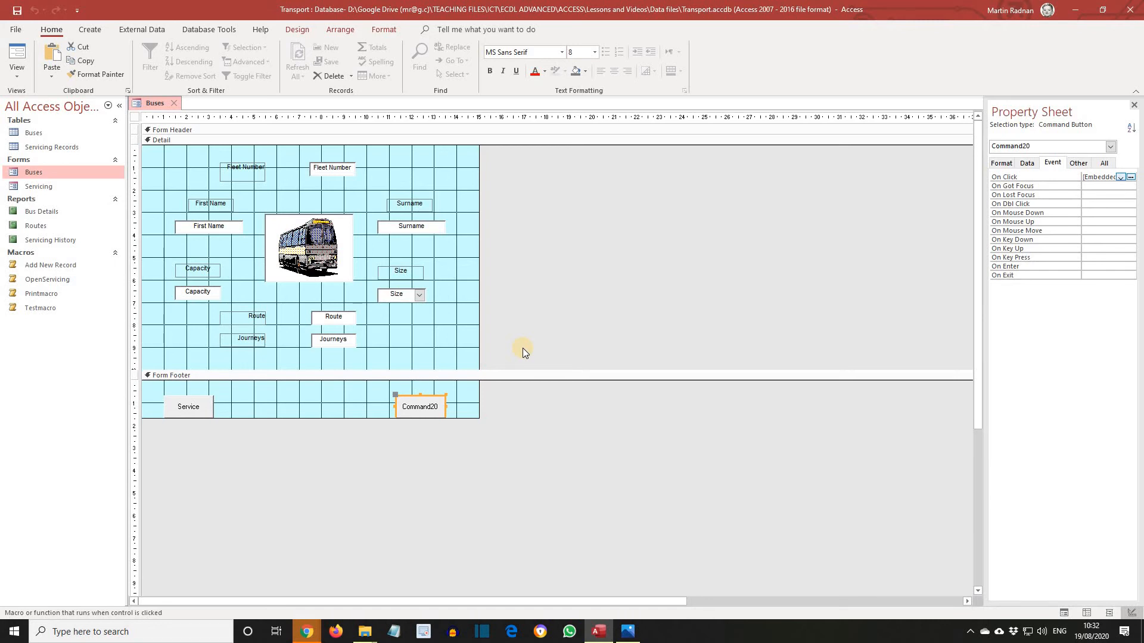
- Set the selected footer button's caption to Find, close its properties and save the Buses form
{"action": "left_click", "coordinate": [1009, 163]}
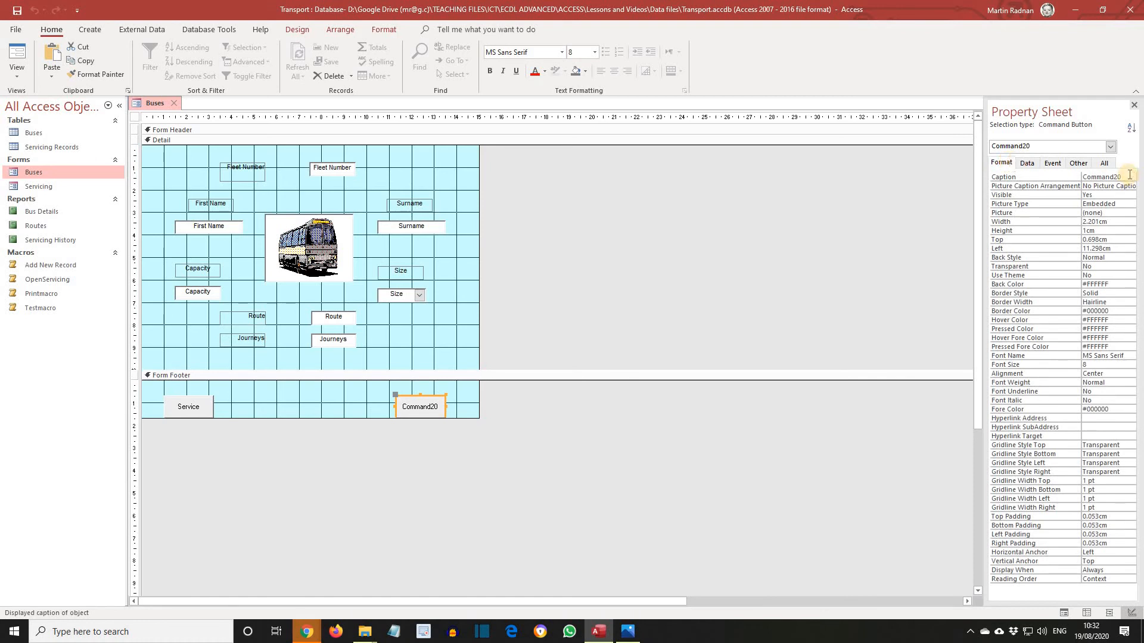
{"action": "left_click", "coordinate": [1078, 177]}
{"action": "type", "text": "Find"}
{"action": "key", "text": "Return"}
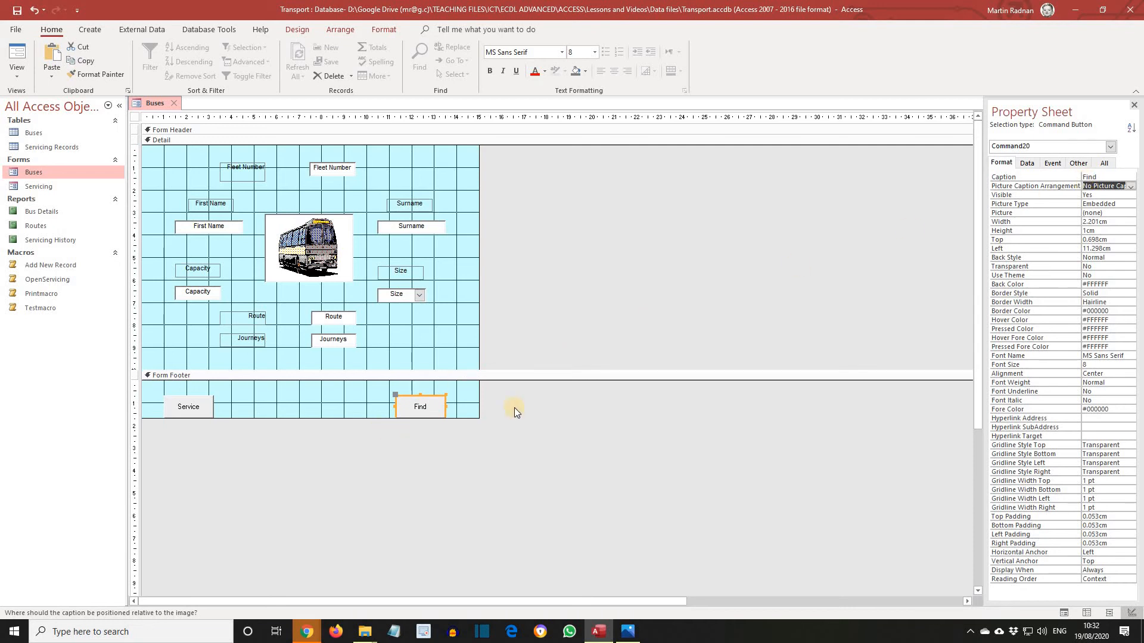
{"action": "left_click", "coordinate": [1134, 108]}
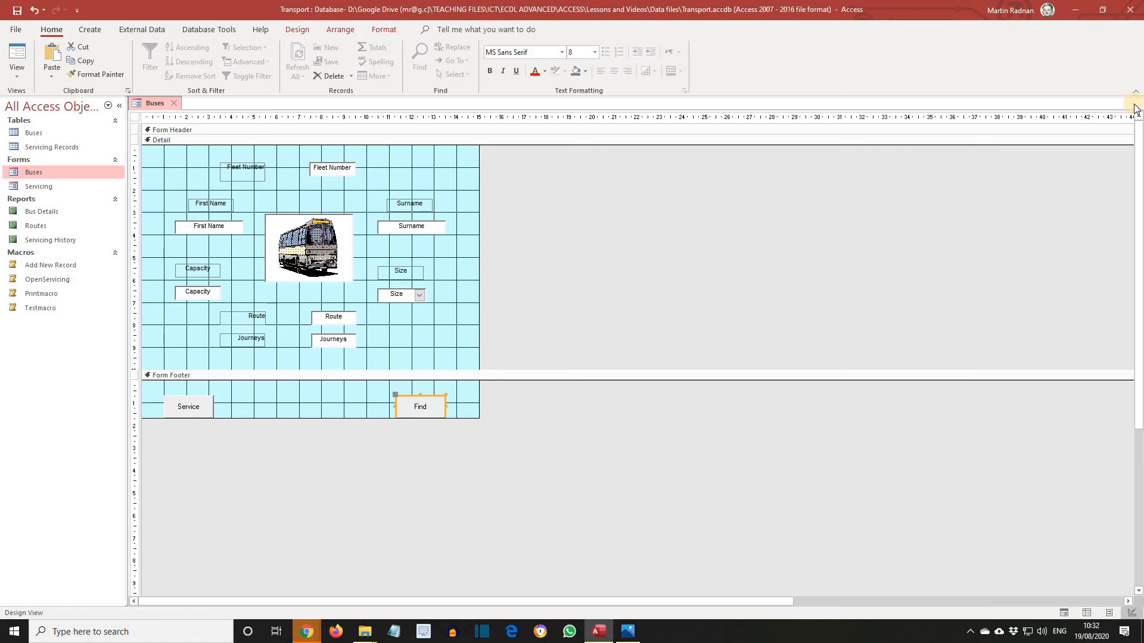
{"action": "right_click", "coordinate": [159, 104]}
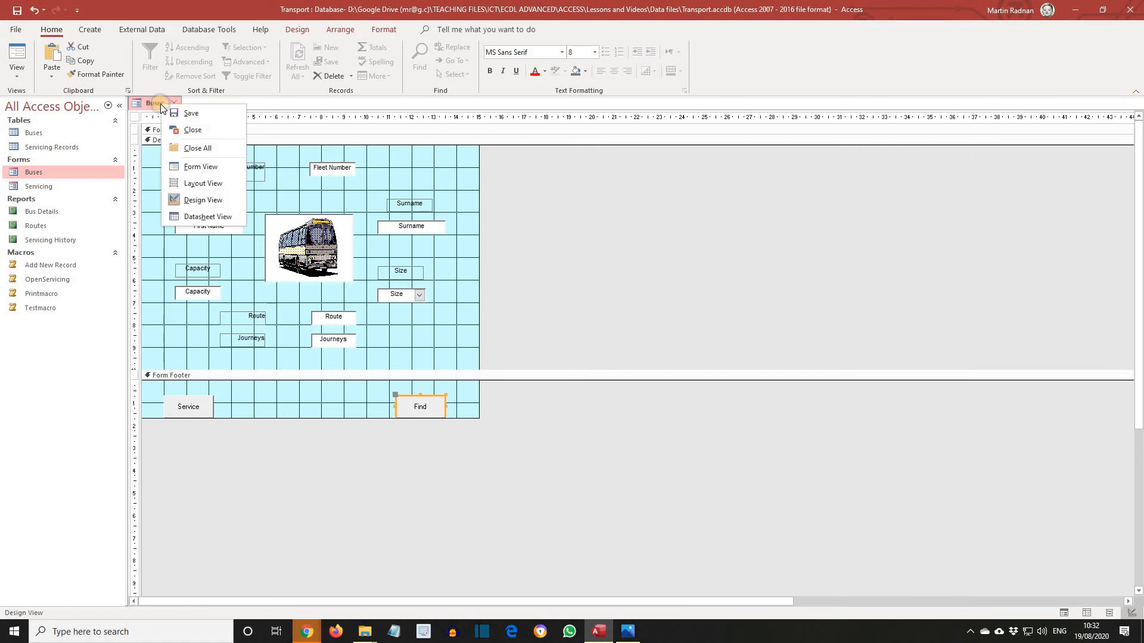
{"action": "left_click", "coordinate": [204, 113]}
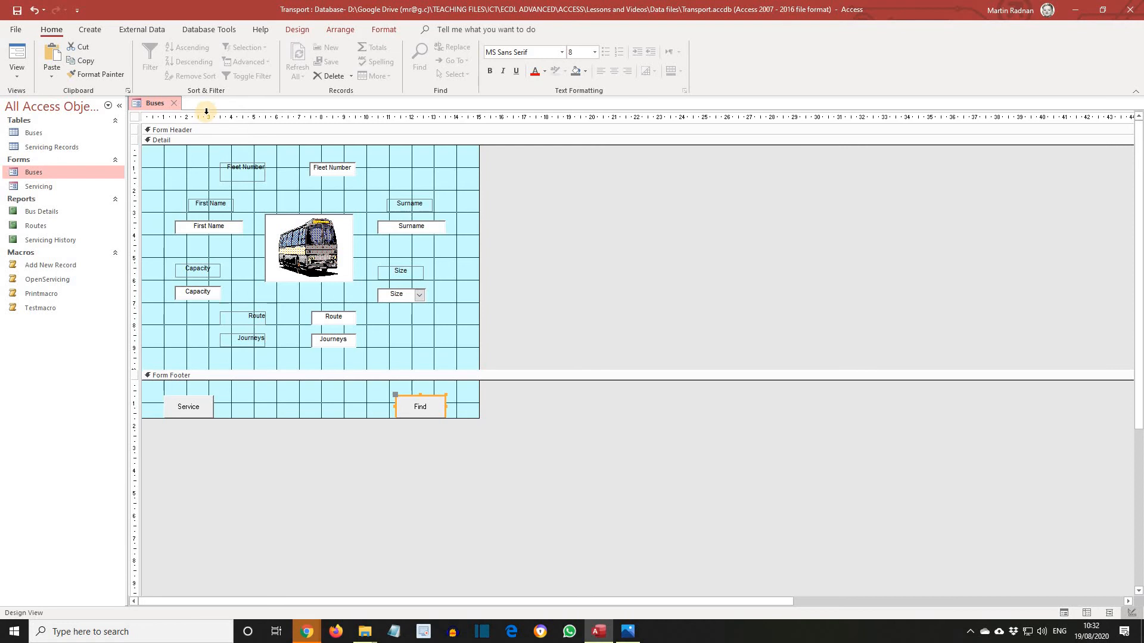
- Test the Find button in Form View by searching for fleet number L12, and close the Buses form
{"action": "left_click", "coordinate": [16, 70]}
{"action": "left_click", "coordinate": [38, 99]}
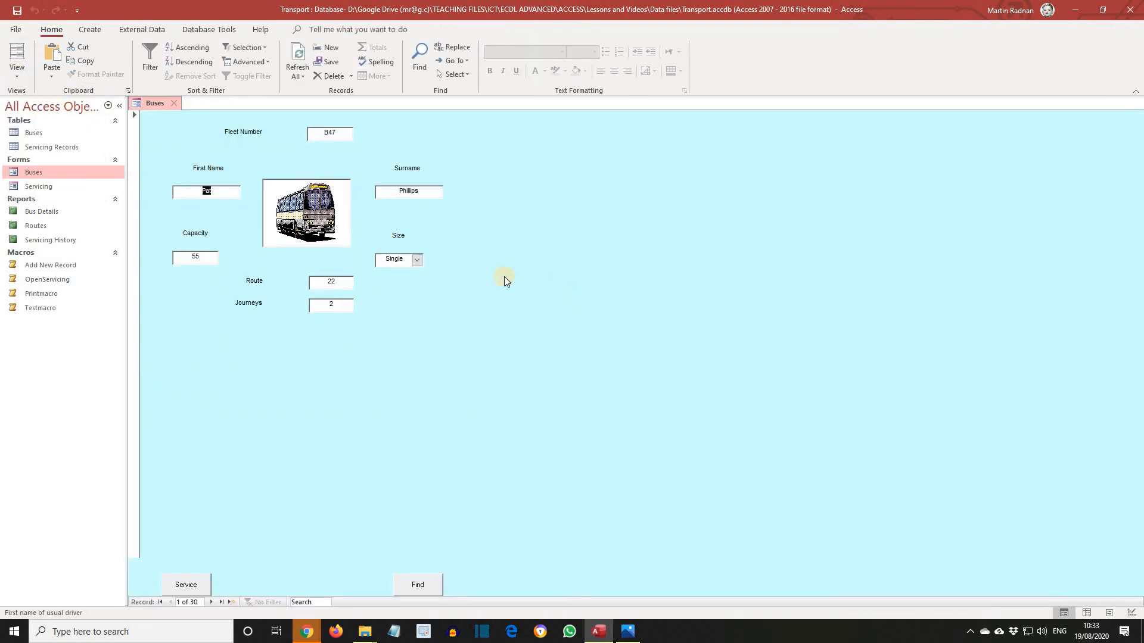
{"action": "left_click", "coordinate": [422, 587]}
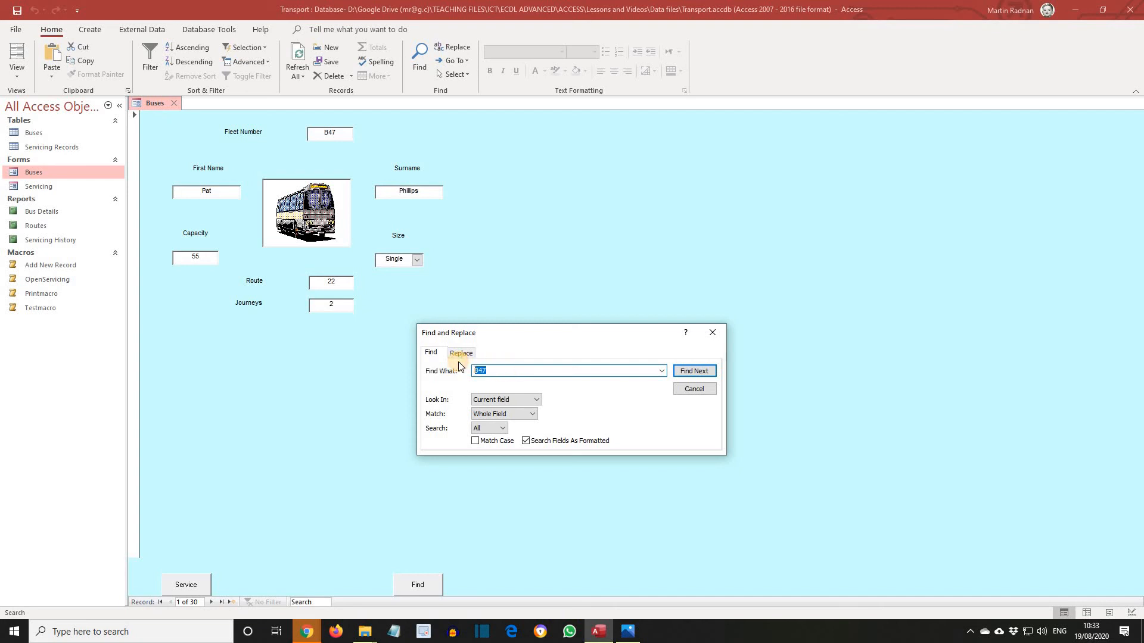
{"action": "type", "text": "L12"}
{"action": "left_click", "coordinate": [697, 371]}
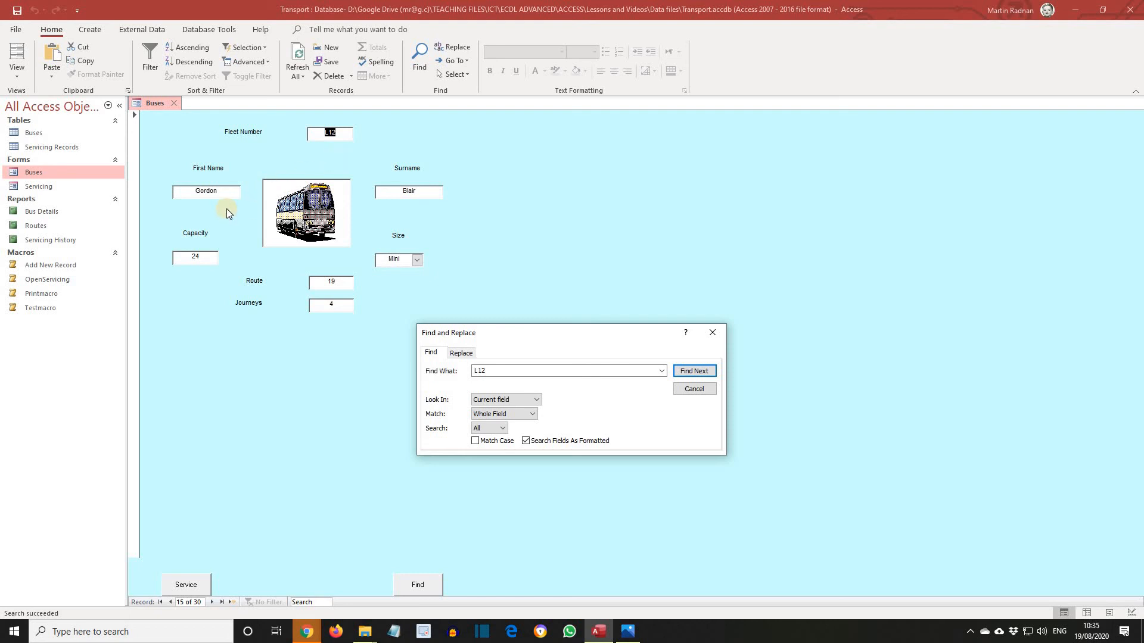
{"action": "left_click", "coordinate": [709, 333]}
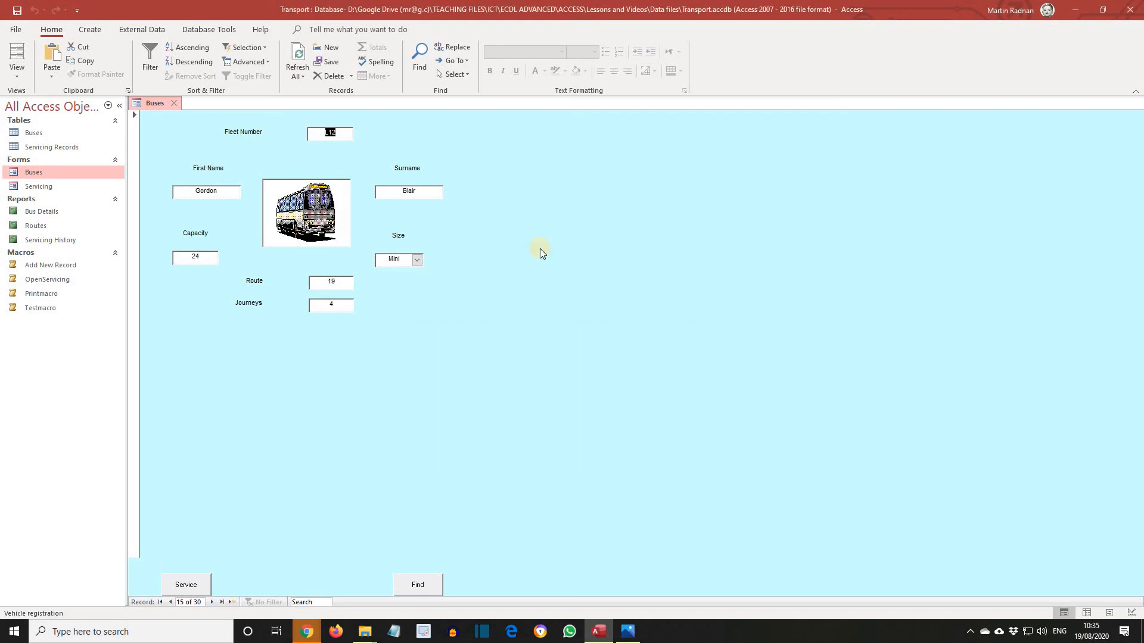
{"action": "left_click", "coordinate": [176, 105]}
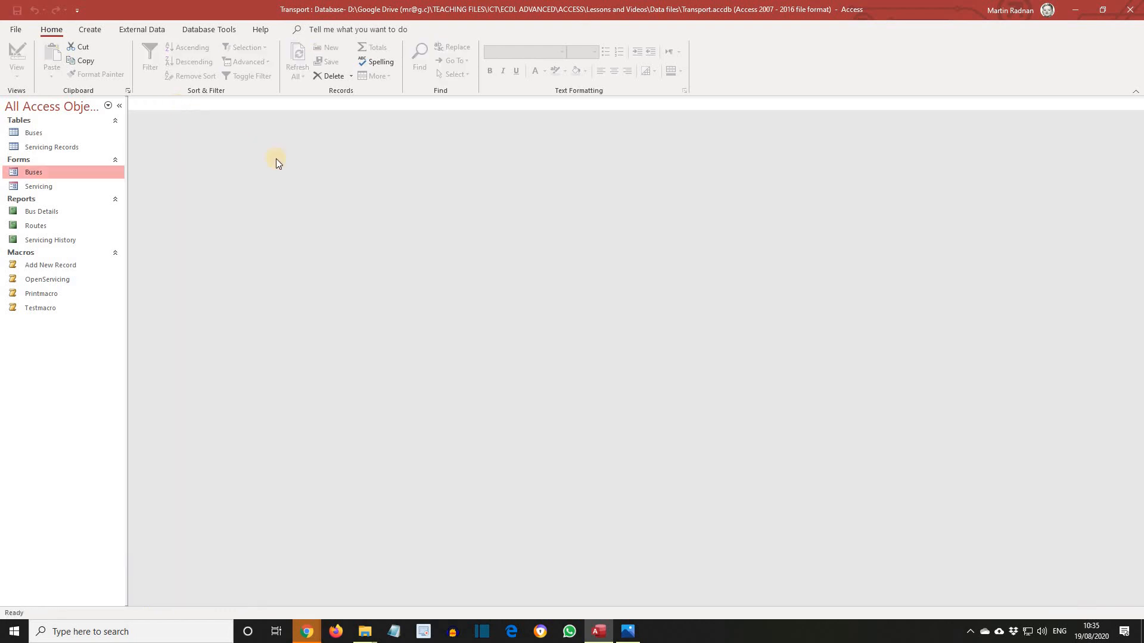